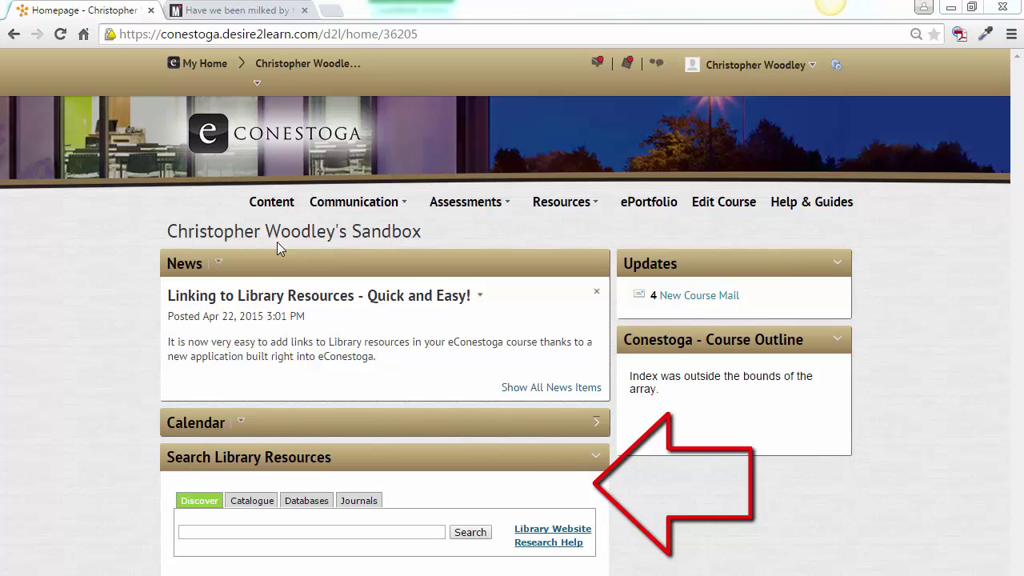
- Open the course Content area to display the Week 1 module
{"action": "left_click", "coordinate": [251, 201]}
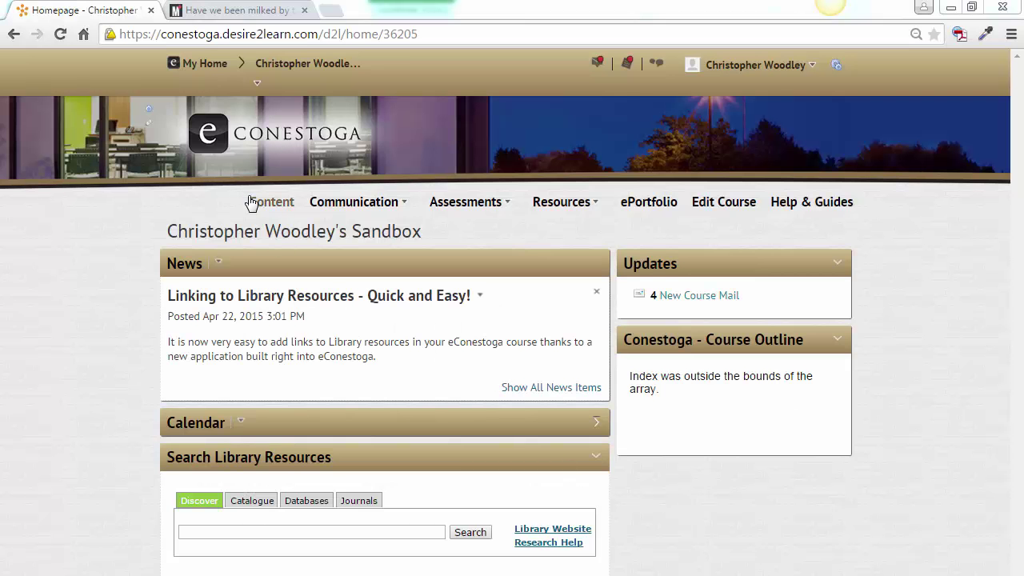
{"action": "left_click", "coordinate": [251, 201]}
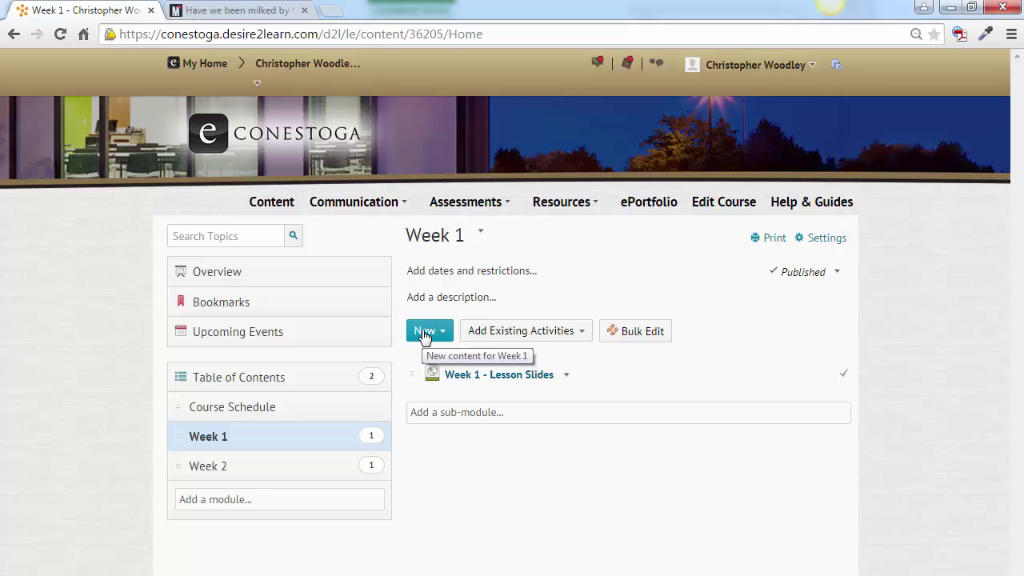
- Add the 'Add Library E-Resources To Your Course' external learning tool to Week 1
{"action": "left_click", "coordinate": [583, 335]}
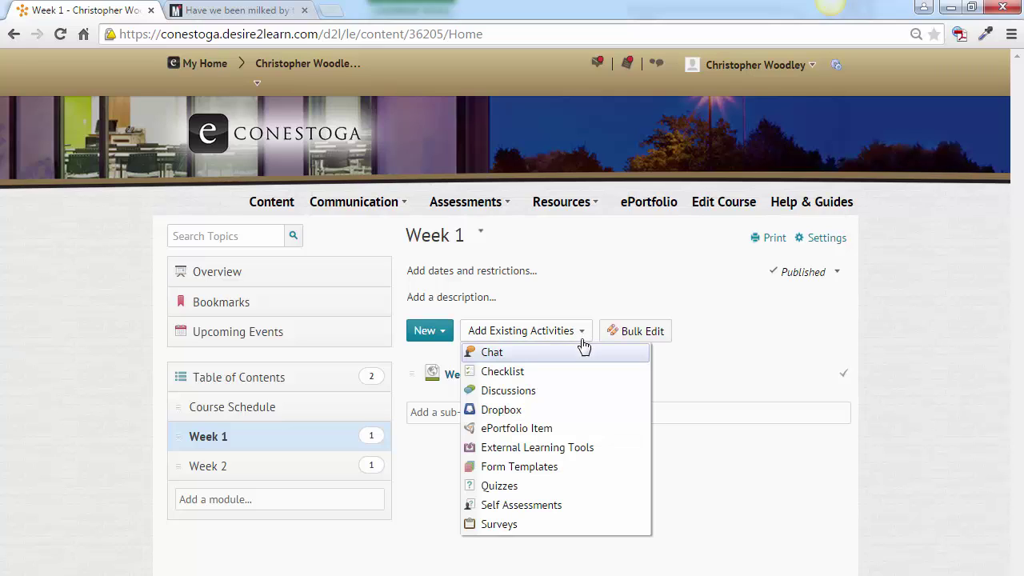
{"action": "left_click", "coordinate": [612, 447]}
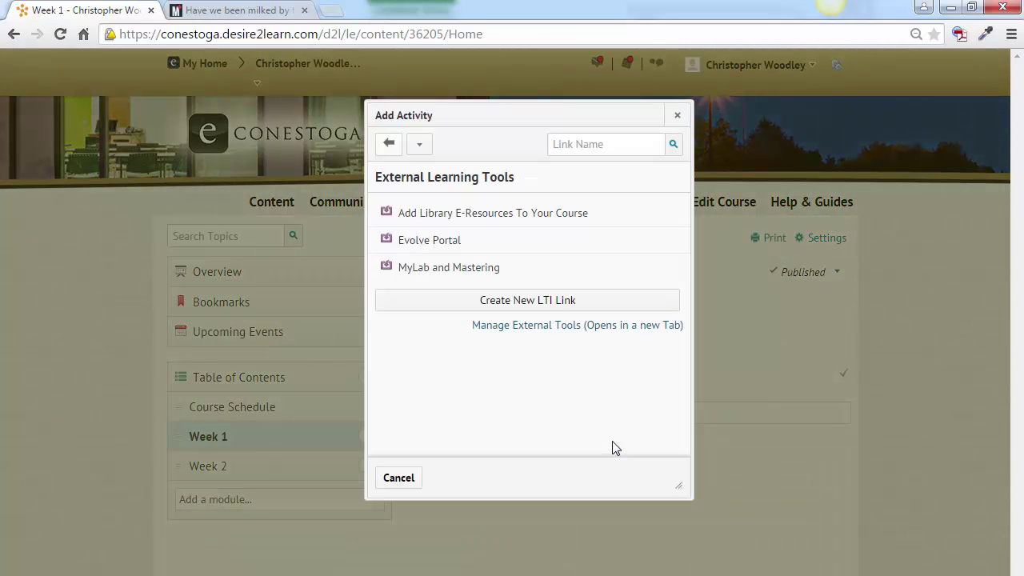
{"action": "left_click", "coordinate": [507, 221]}
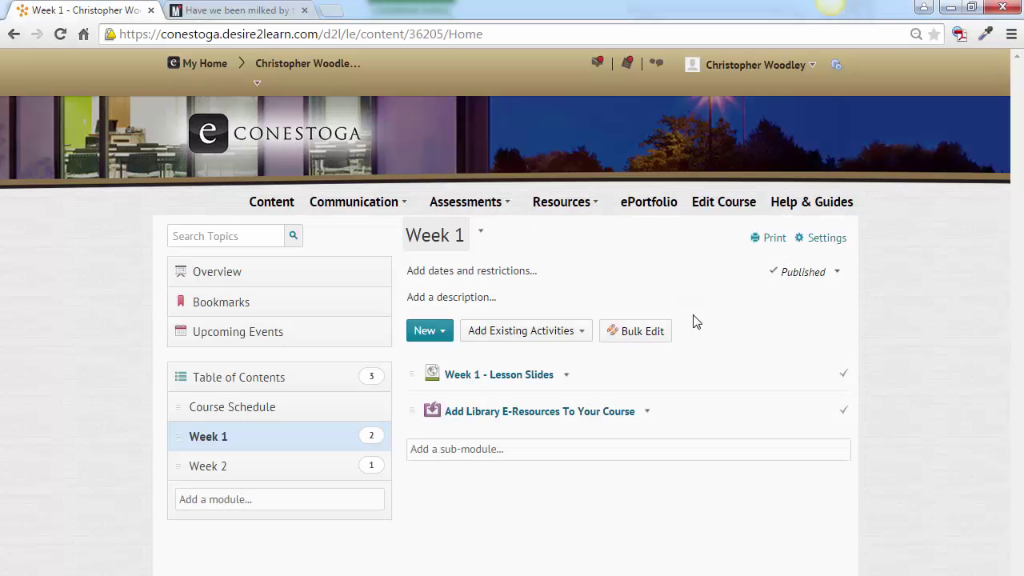
- Rename the library e-resources topic to 'Week 1 Readings' and open it
{"action": "left_click", "coordinate": [647, 413]}
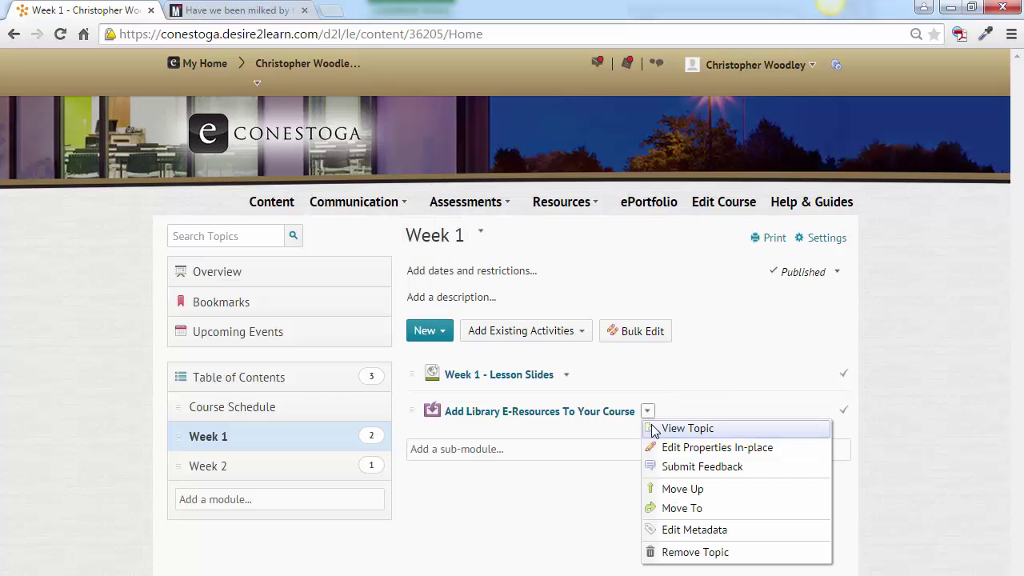
{"action": "left_click", "coordinate": [688, 447]}
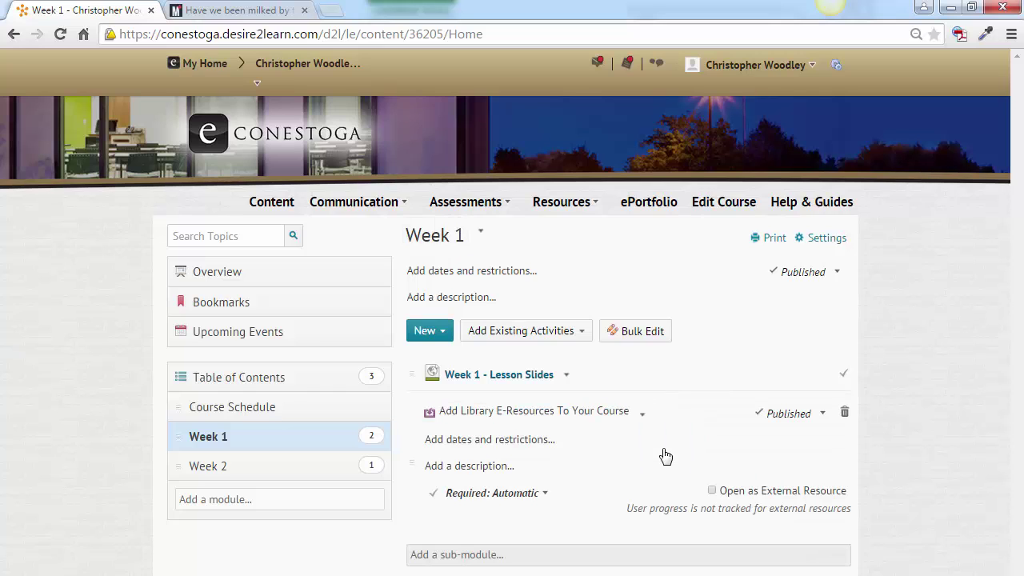
{"action": "left_click", "coordinate": [590, 416]}
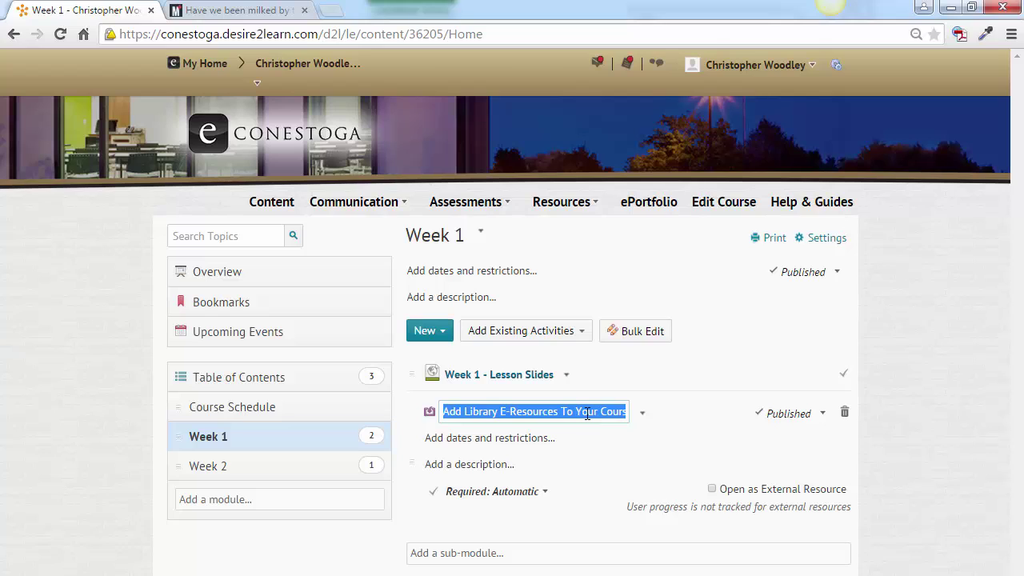
{"action": "type", "text": "Week 1 R"}
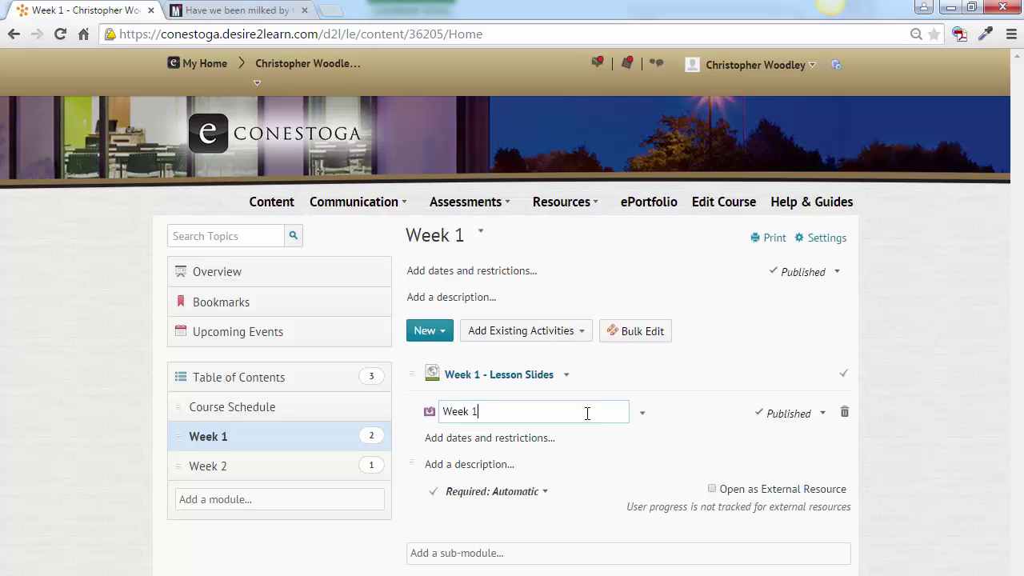
{"action": "type", "text": "eadings"}
{"action": "key", "text": "Return"}
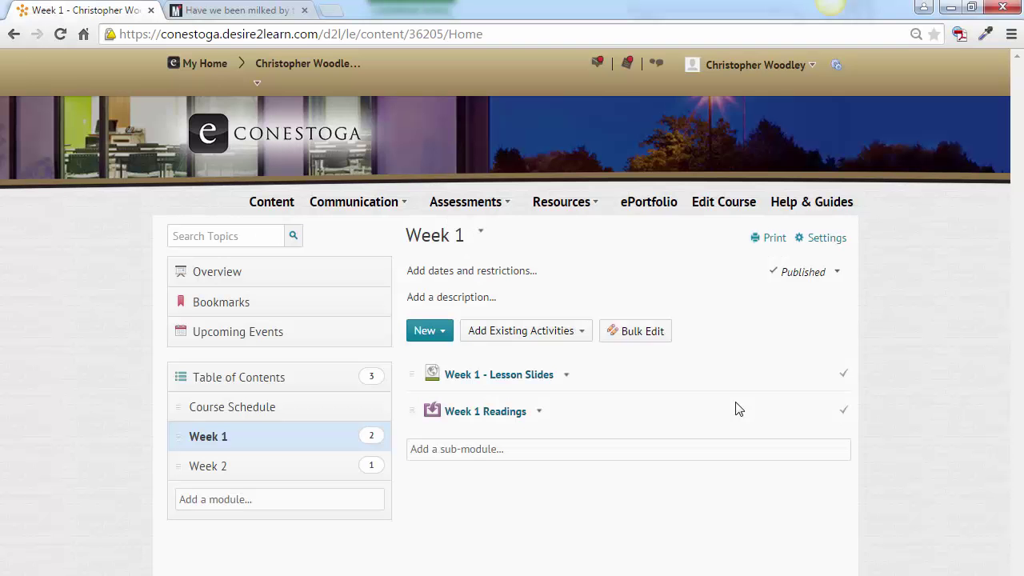
{"action": "left_click", "coordinate": [502, 418]}
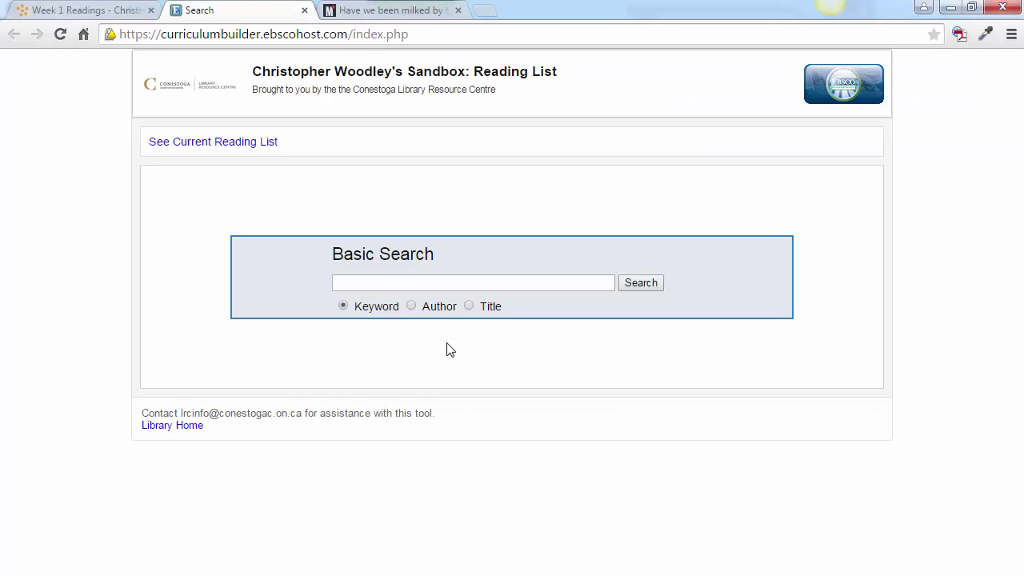
- Search the library for 'geriatric nursing protocols' and preview Chapter 2 of the first ebook
{"action": "left_click", "coordinate": [405, 283]}
{"action": "type", "text": "ger"}
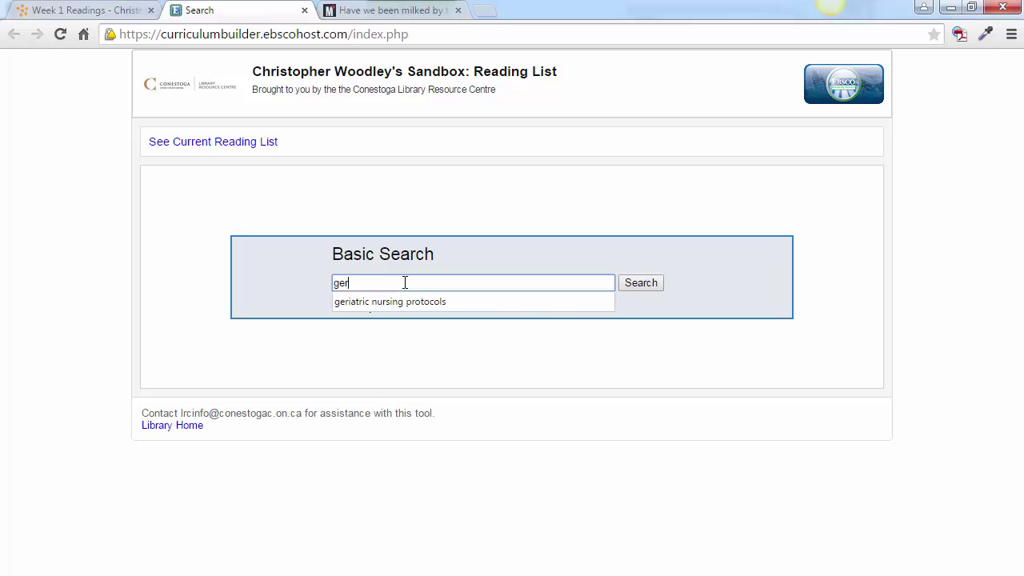
{"action": "type", "text": "iatric nursing protocols"}
{"action": "left_click", "coordinate": [627, 285]}
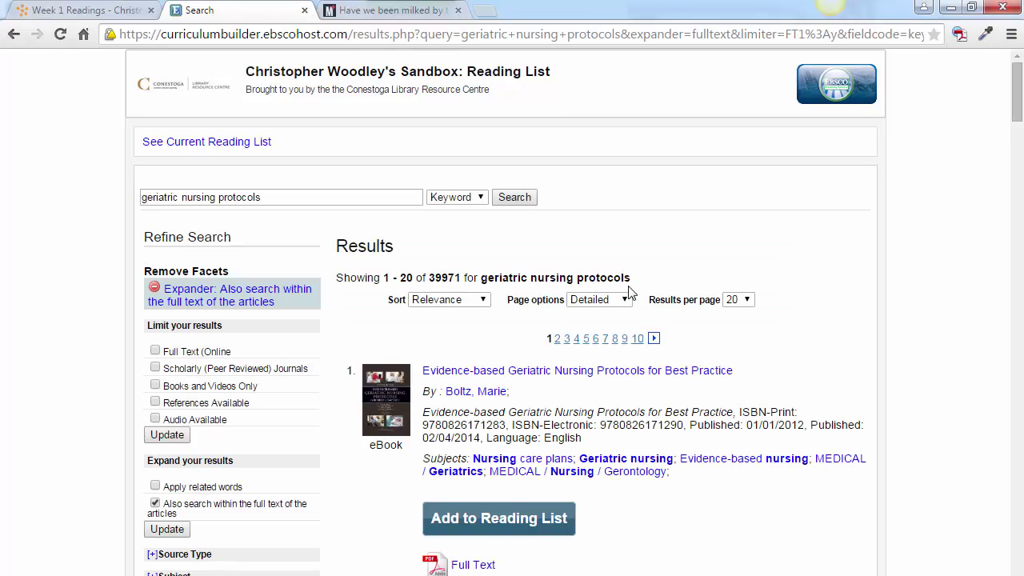
{"action": "left_click_drag", "start_coordinate": [1017, 106], "coordinate": [1018, 124]}
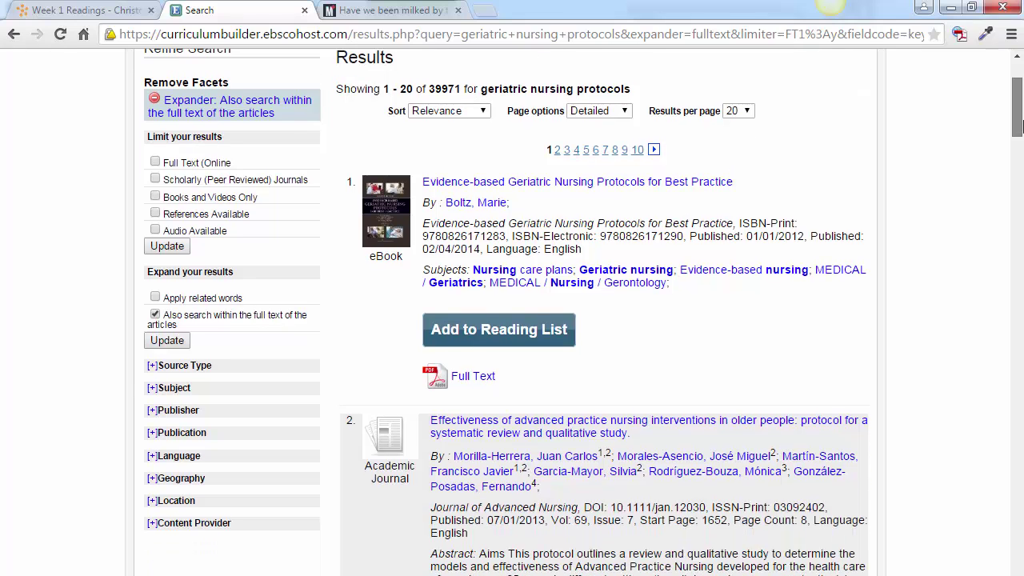
{"action": "left_click", "coordinate": [489, 378]}
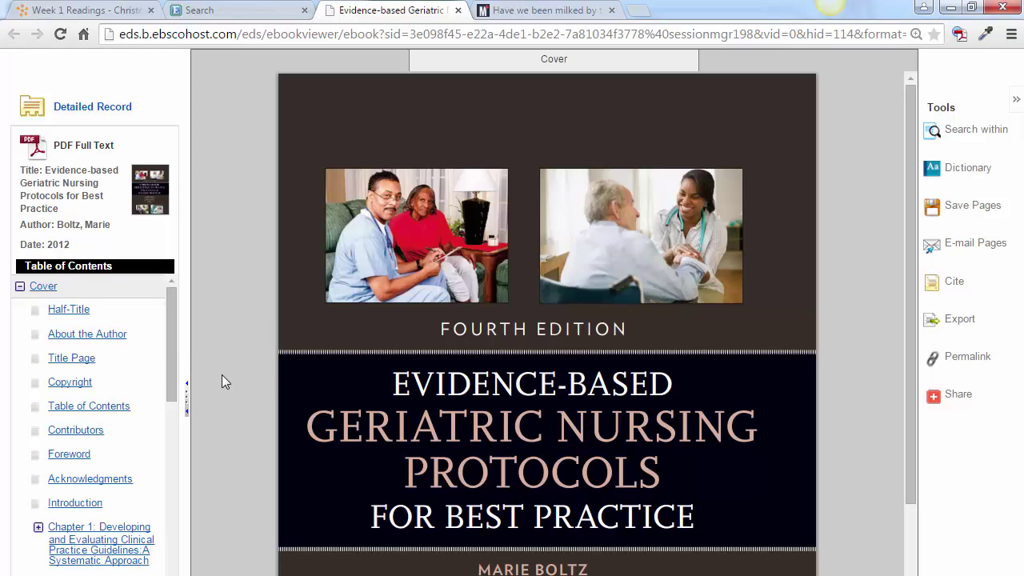
{"action": "left_click_drag", "start_coordinate": [172, 354], "coordinate": [167, 407]}
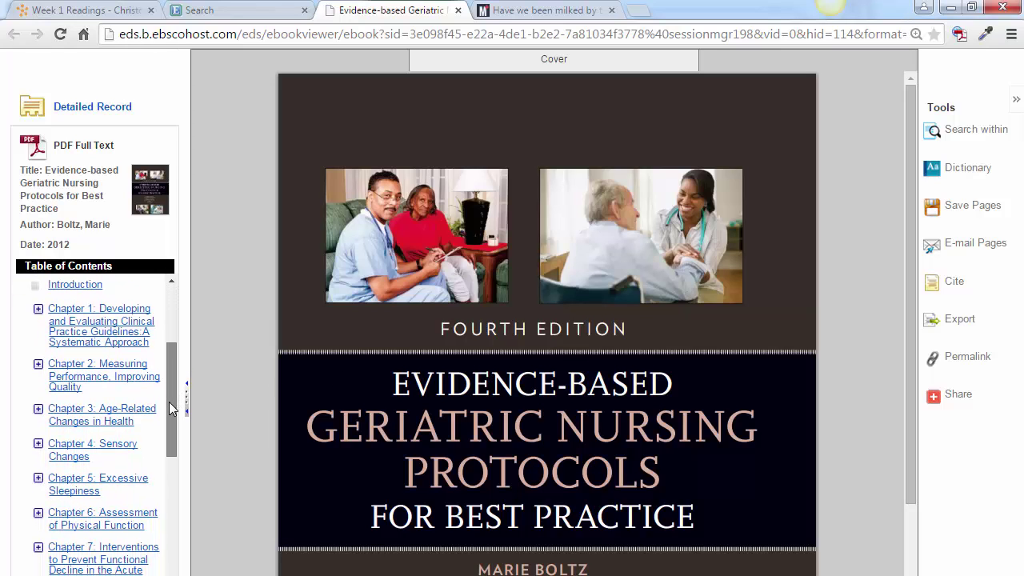
{"action": "left_click", "coordinate": [92, 383]}
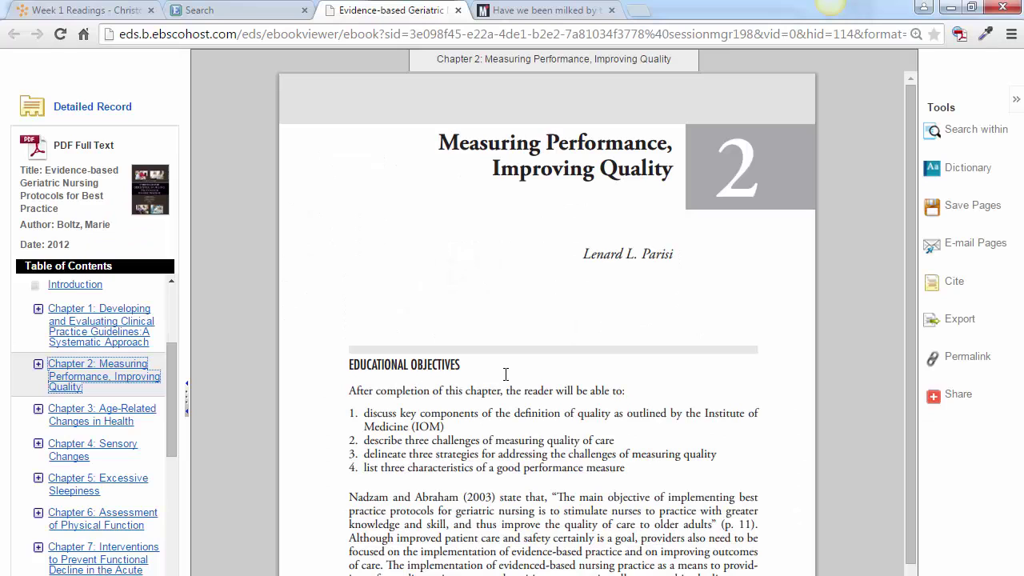
- Add the Evidence-based Geriatric Nursing Protocols ebook to the reading list and view the list
{"action": "left_click", "coordinate": [237, 19]}
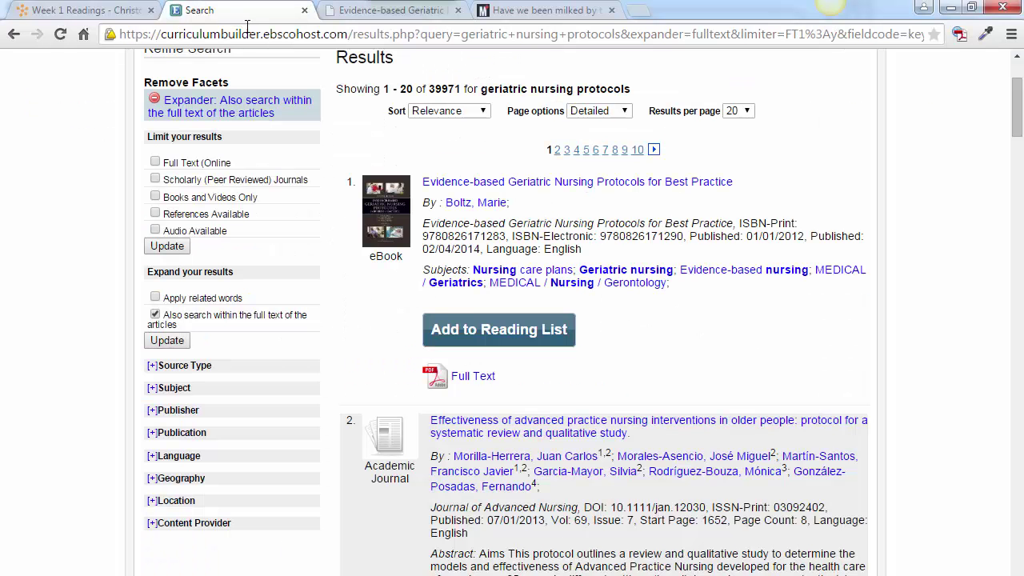
{"action": "left_click", "coordinate": [460, 325]}
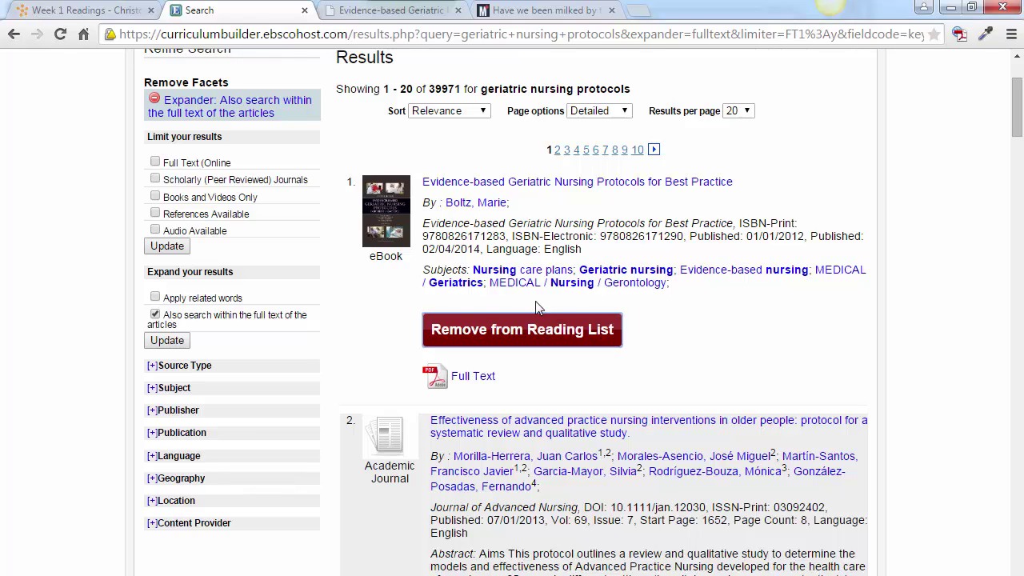
{"action": "left_click_drag", "start_coordinate": [1016, 133], "coordinate": [1016, 114]}
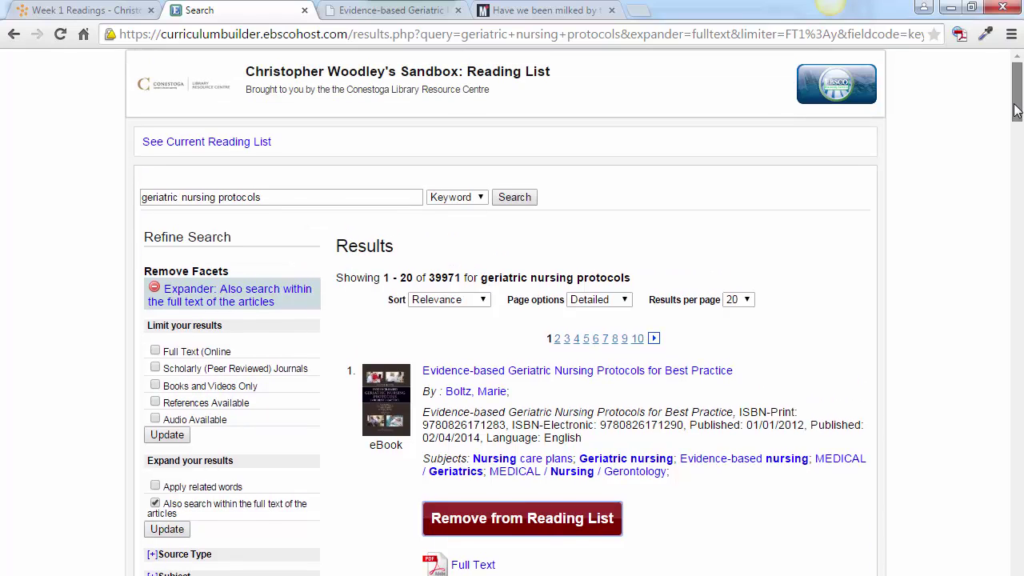
{"action": "left_click", "coordinate": [266, 143]}
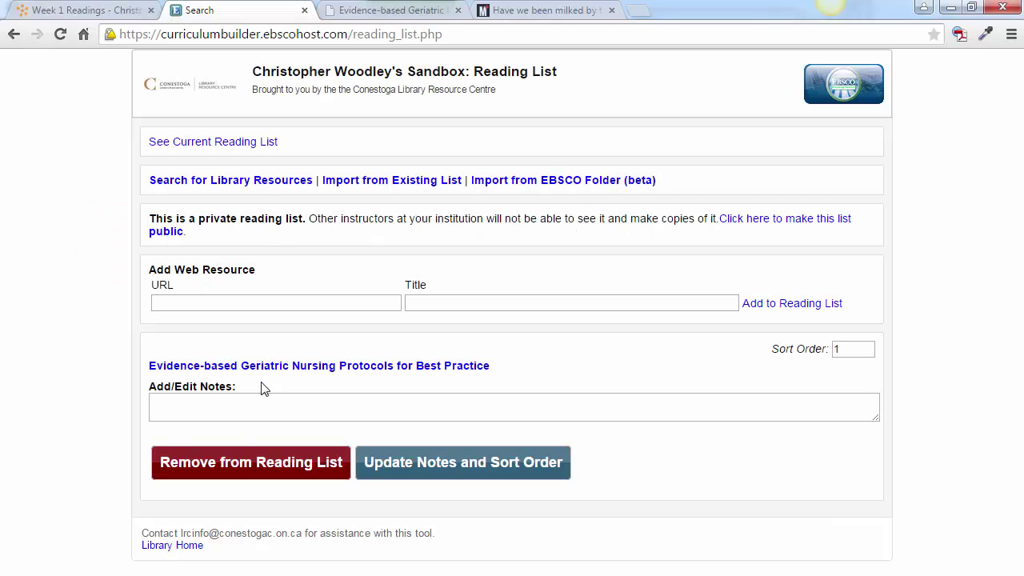
- Save the note 'Read chapter 2 this week' on the geriatric nursing ebook, then return to search
{"action": "left_click", "coordinate": [258, 397]}
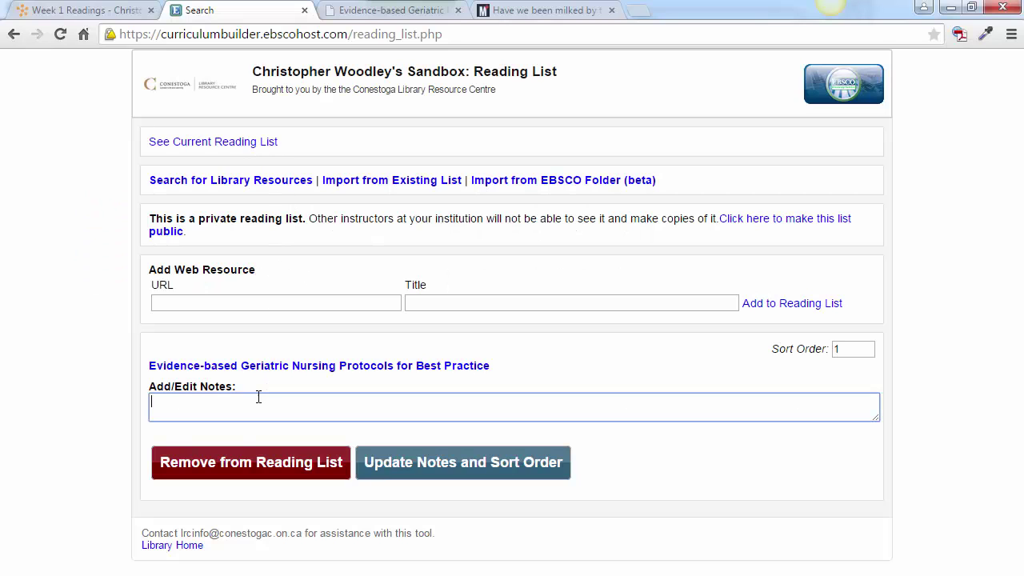
{"action": "type", "text": "Read chapter 2 this week."}
{"action": "left_click", "coordinate": [393, 461]}
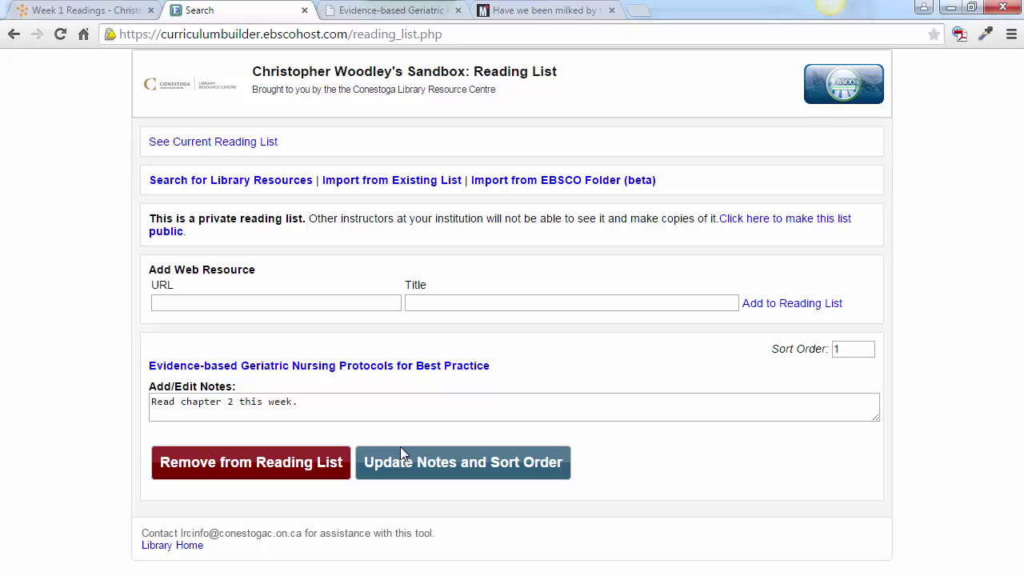
{"action": "left_click", "coordinate": [265, 188]}
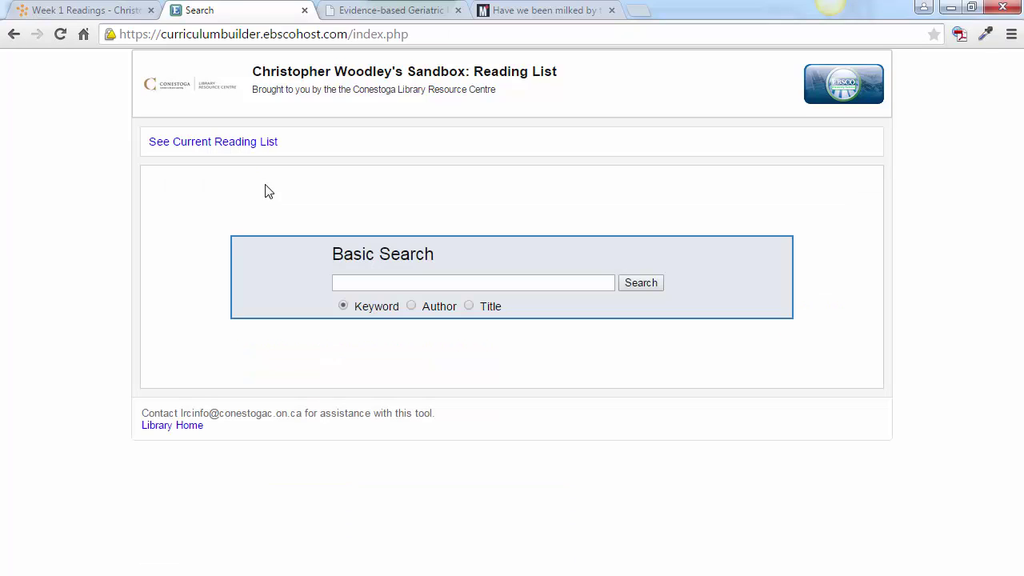
- Begin a new library search for the call-center agents' sales effectiveness article
{"action": "left_click", "coordinate": [344, 282]}
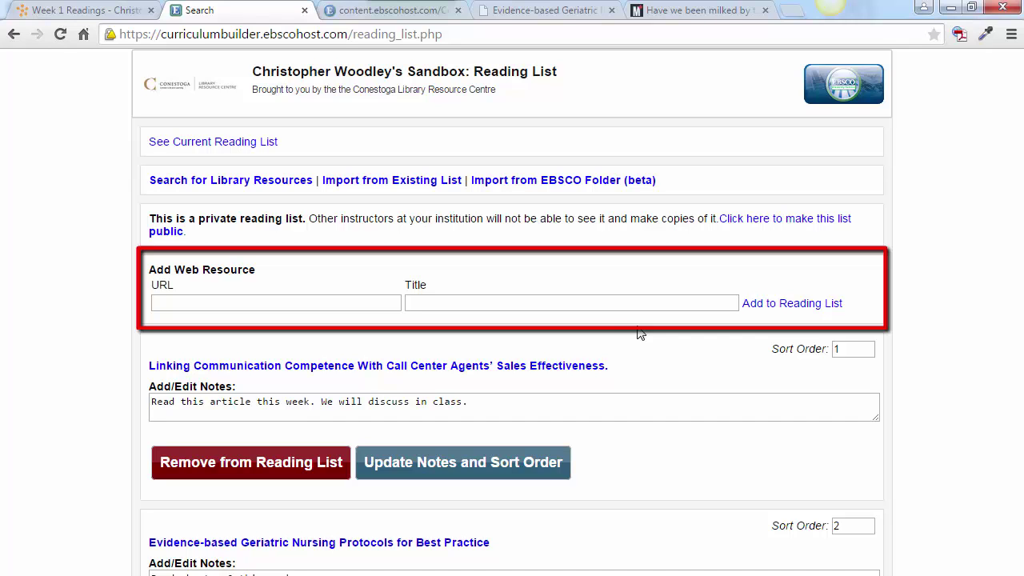
- Paste the Maclean's dairy article's web address into the web resource URL field
{"action": "left_click", "coordinate": [672, 12]}
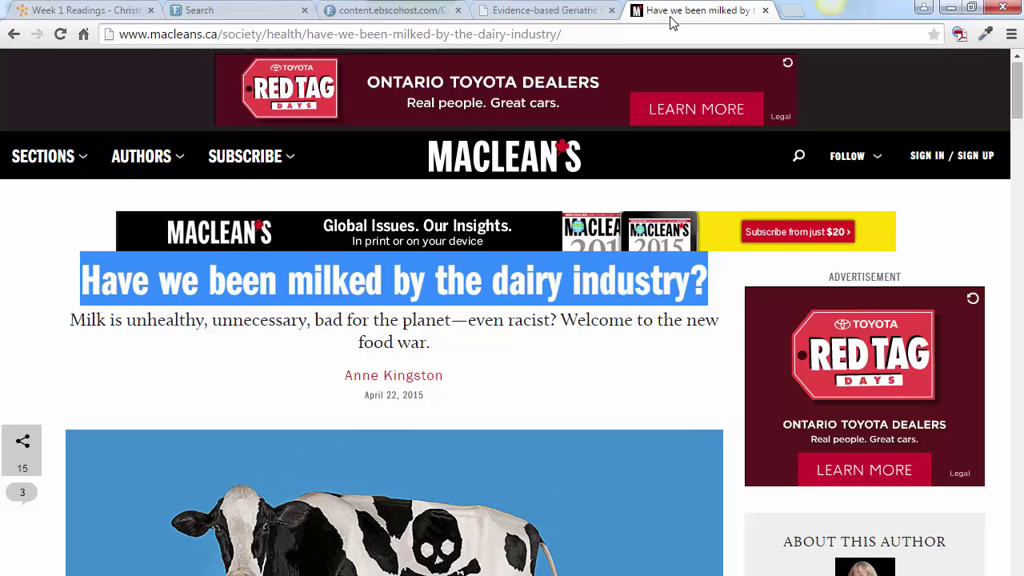
{"action": "left_click", "coordinate": [564, 36]}
{"action": "right_click", "coordinate": [563, 36]}
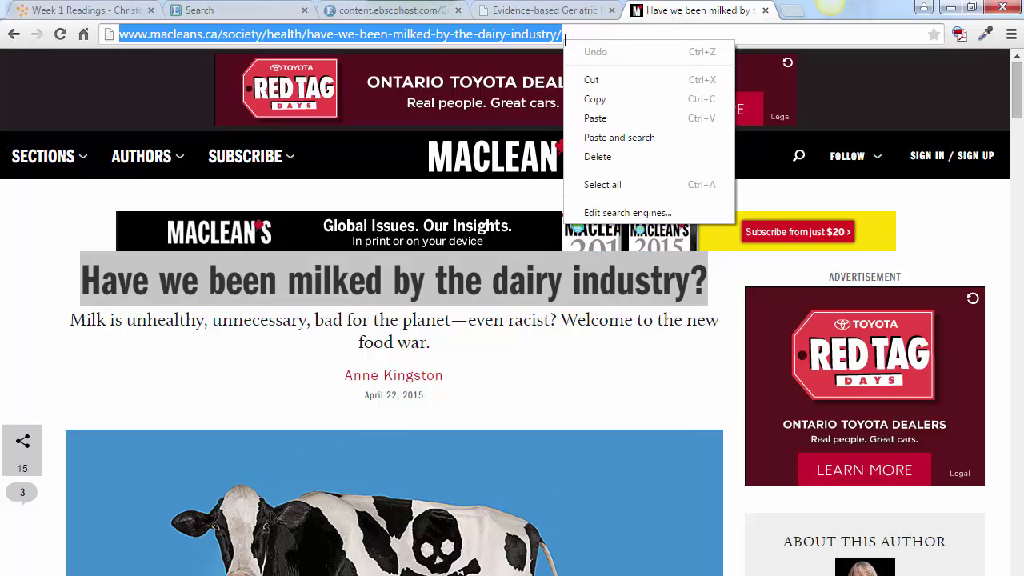
{"action": "left_click", "coordinate": [584, 98]}
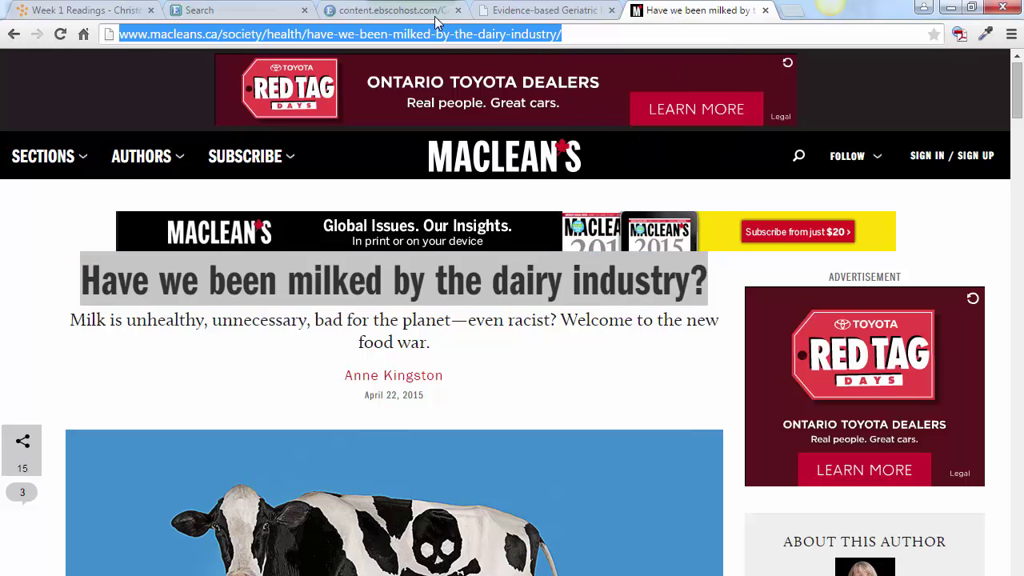
{"action": "left_click", "coordinate": [245, 13]}
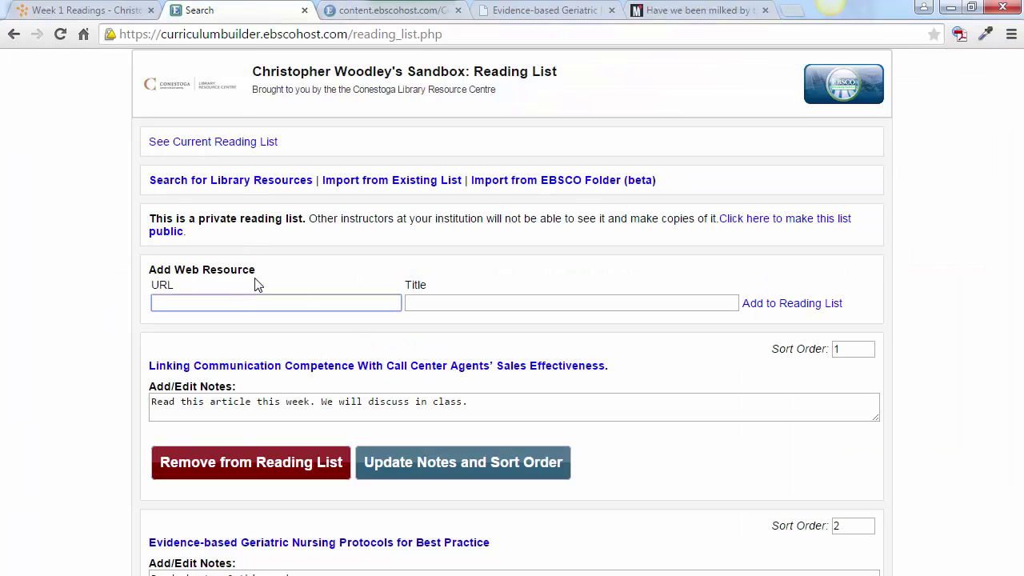
{"action": "key", "text": "ctrl+v"}
- Use the headline 'Have we been milked by the dairy industry?' as title and add it to the list
{"action": "left_click", "coordinate": [658, 9]}
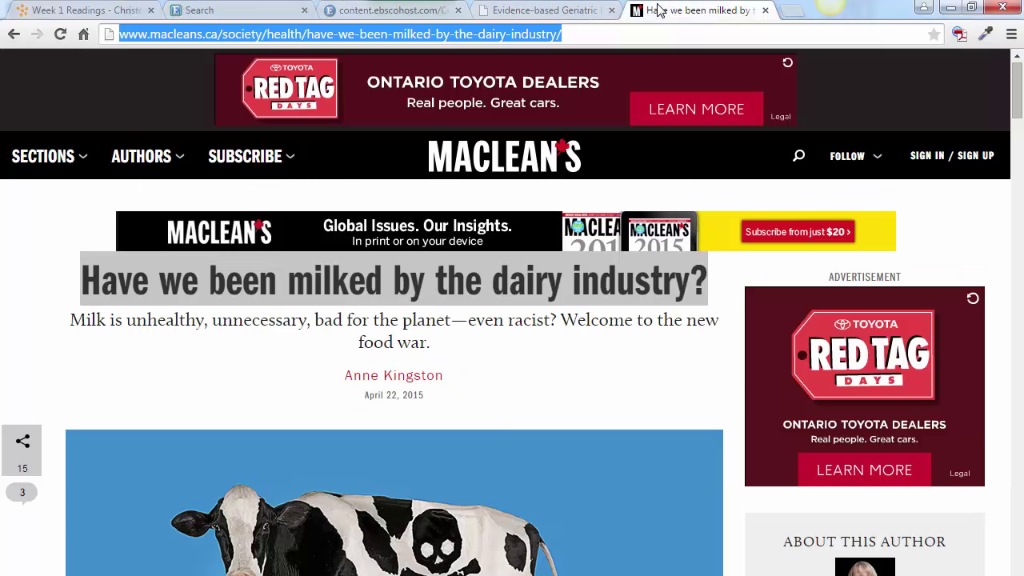
{"action": "right_click", "coordinate": [96, 280]}
{"action": "left_click", "coordinate": [121, 294]}
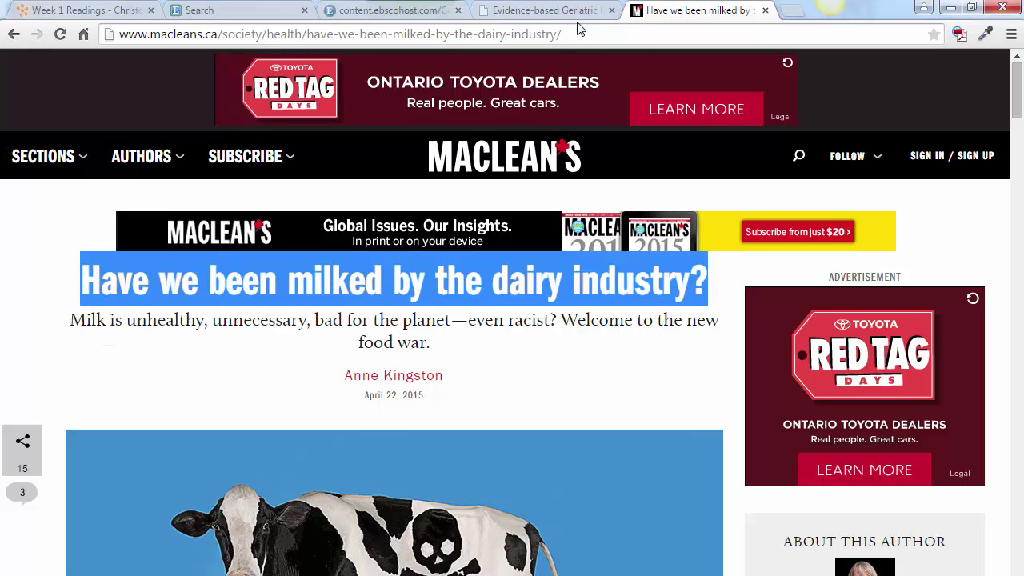
{"action": "left_click", "coordinate": [173, 12]}
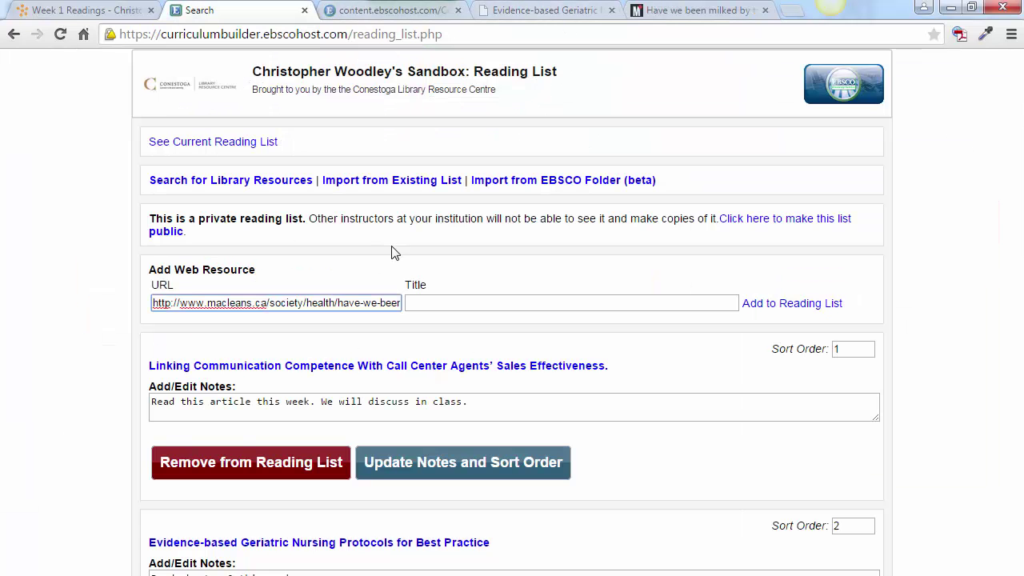
{"action": "left_click", "coordinate": [423, 303]}
{"action": "key", "text": "ctrl+v"}
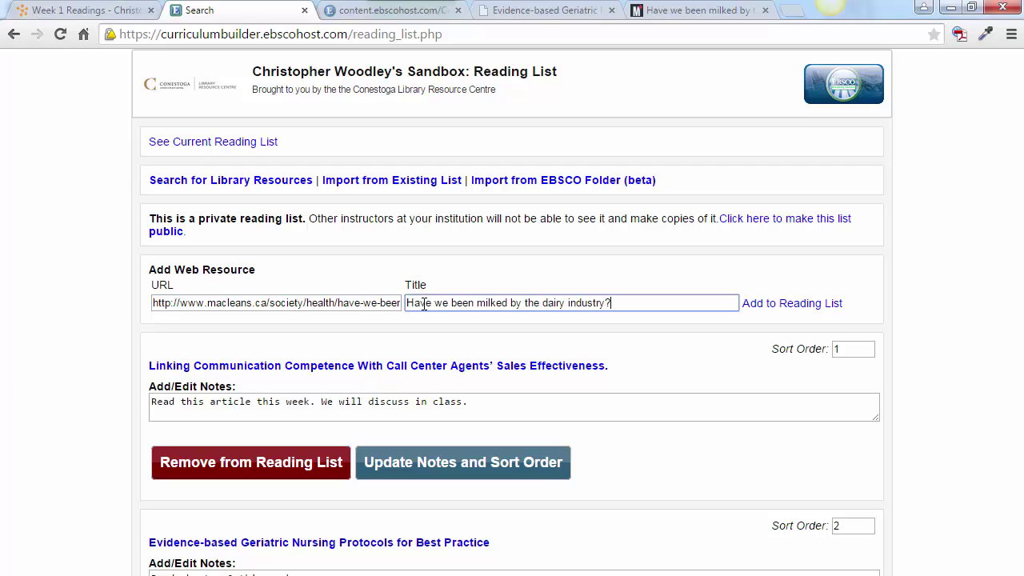
{"action": "left_click", "coordinate": [763, 306]}
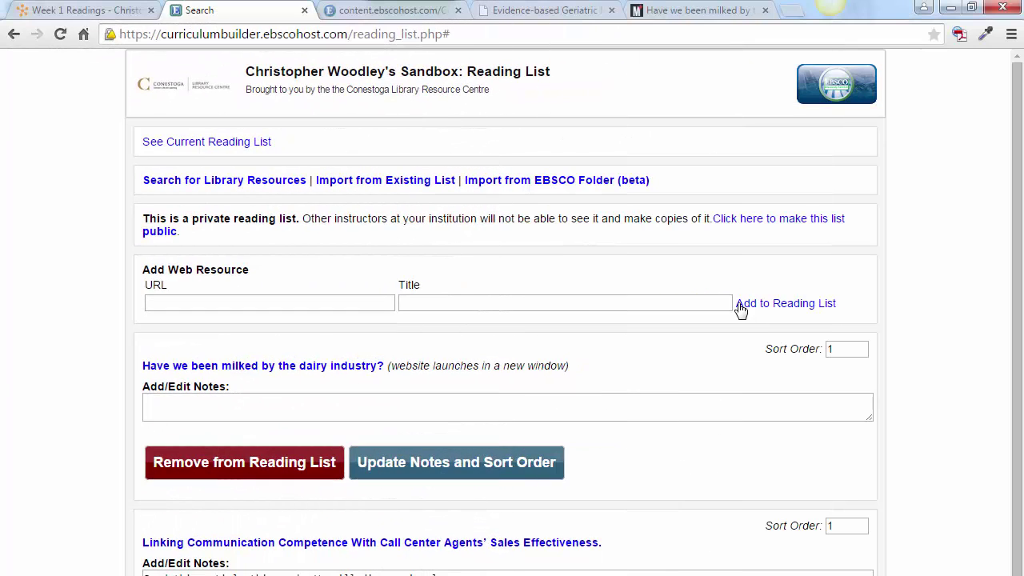
- Save the note 'Read this article from Macleans magazine's website.' on the dairy web resource
{"action": "left_click_drag", "start_coordinate": [1009, 258], "coordinate": [1018, 386]}
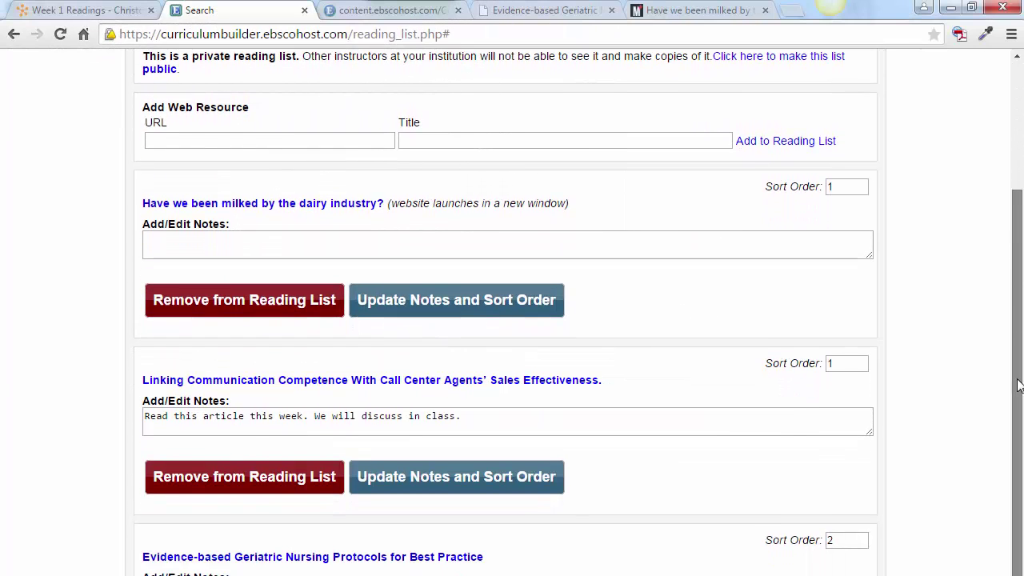
{"action": "left_click", "coordinate": [249, 245]}
{"action": "type", "text": "Read this article from"}
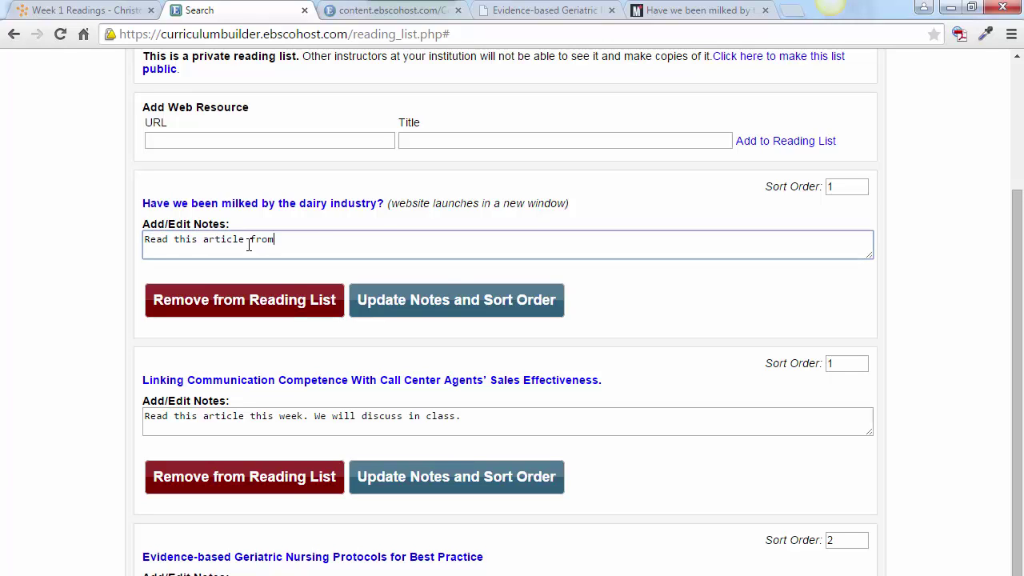
{"action": "type", "text": " Macleans magazine's website."}
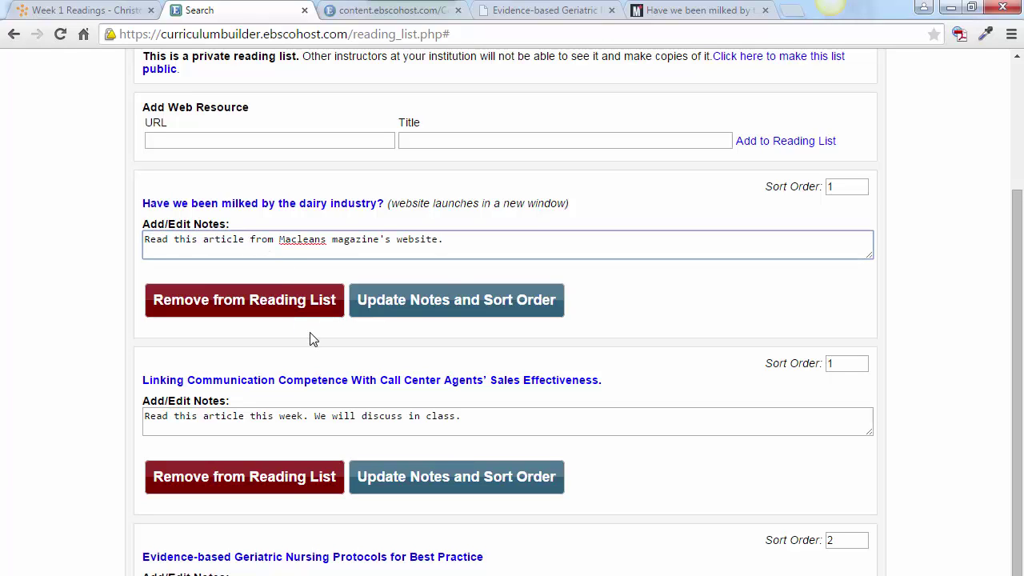
{"action": "left_click", "coordinate": [435, 312]}
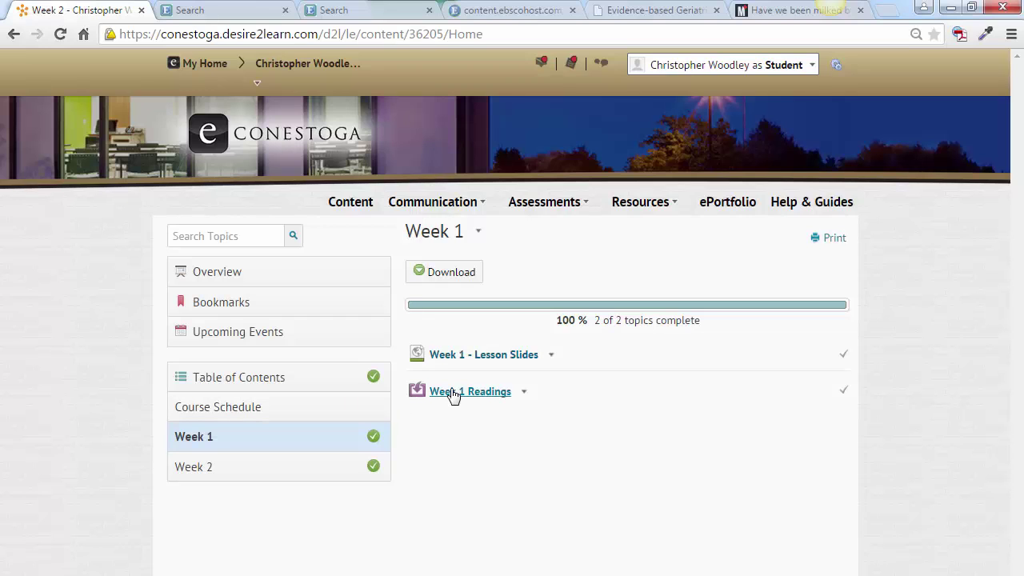
- Open Week 1 Readings as a student to view the three resources and their notes
{"action": "left_click", "coordinate": [453, 394]}
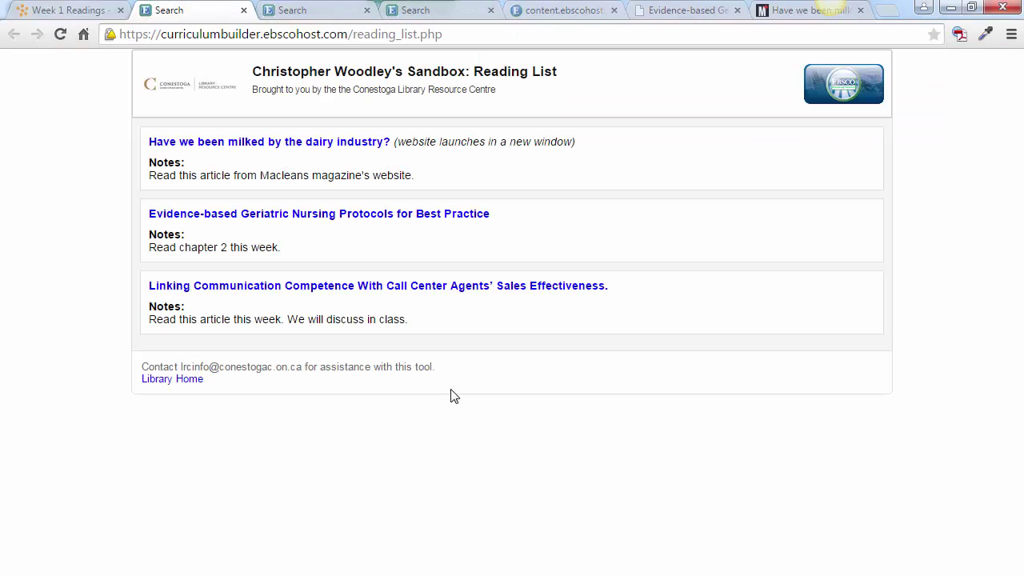